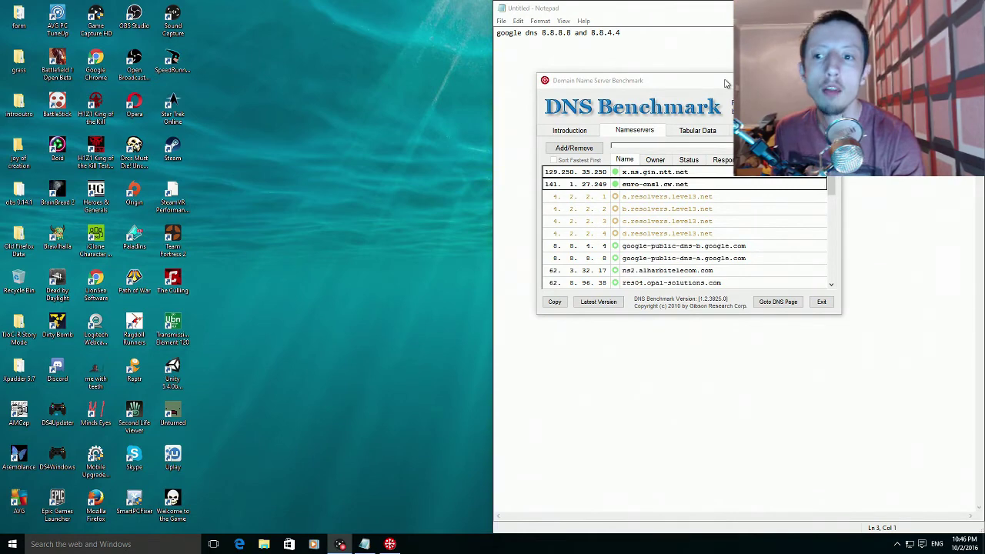
Open the Downloads folder in File Explorer and select the DNSBench (1) application.
mouse_move(726, 83)
mouse_down()
mouse_move(694, 92)
mouse_move(720, 69)
mouse_up()
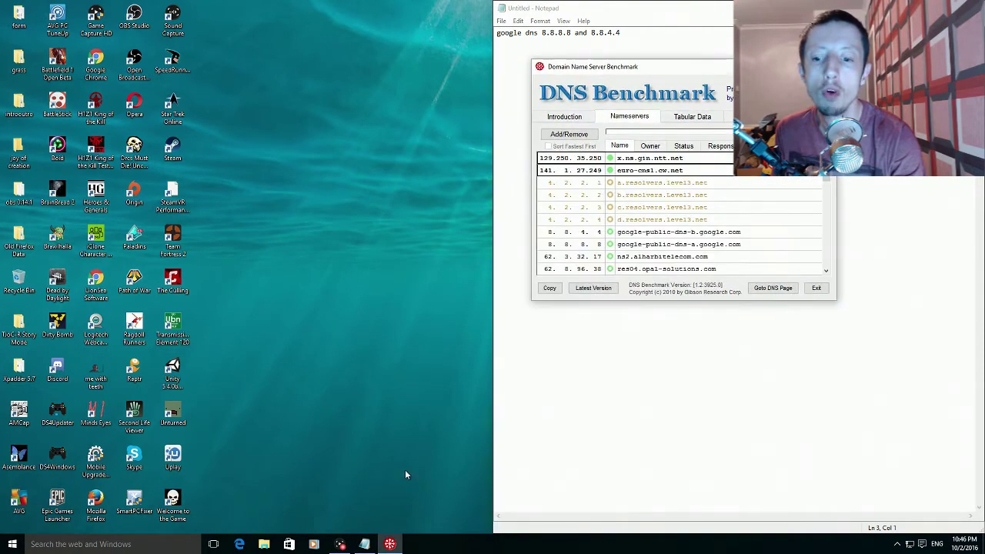
click(264, 544)
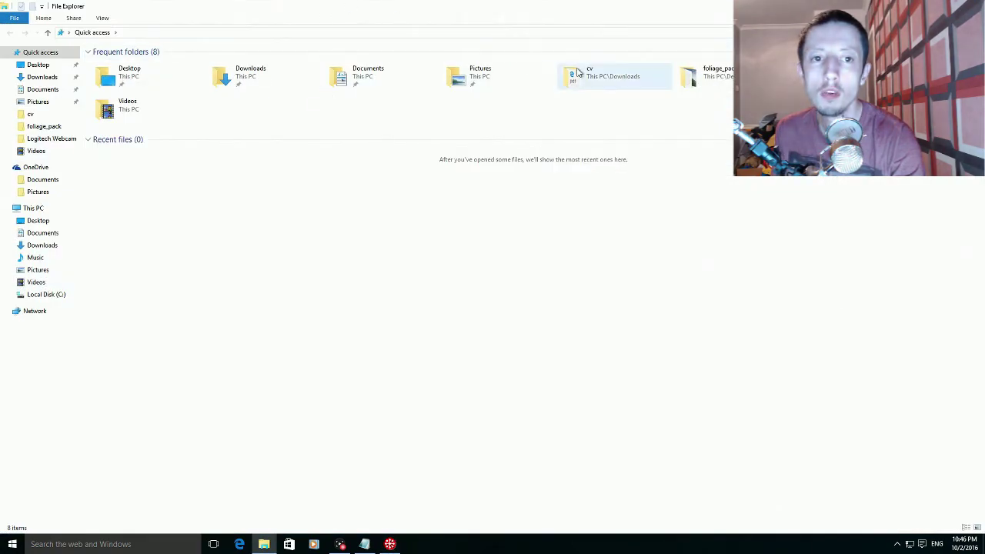
click(244, 78)
double_click(244, 79)
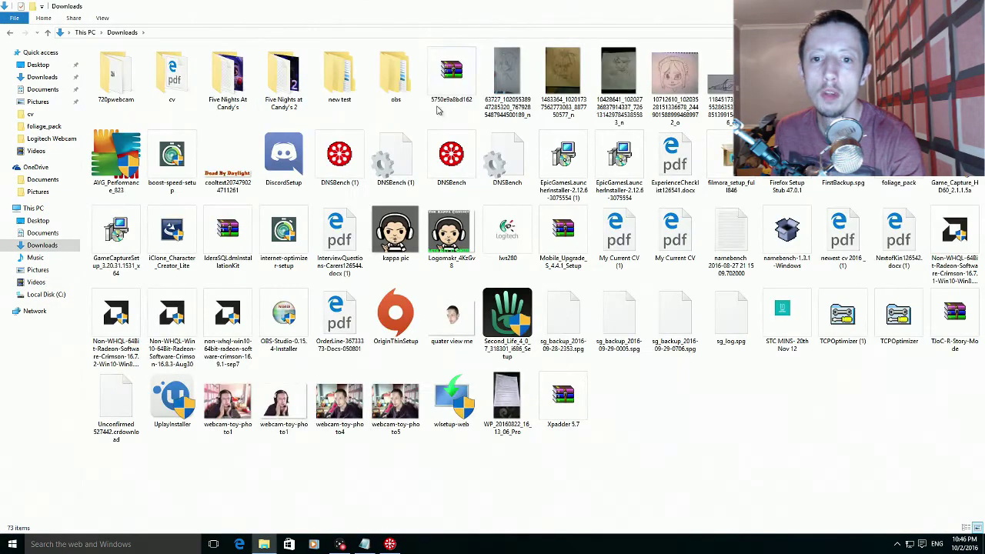
click(342, 154)
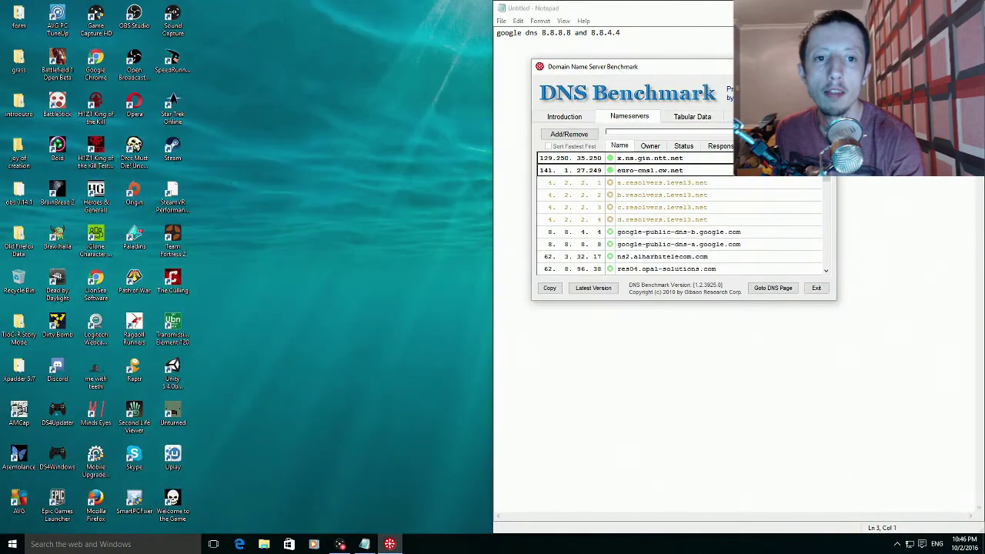
View the Introduction page of DNS Benchmark, then return to its Nameservers list.
mouse_move(622, 71)
mouse_down()
mouse_move(366, 90)
mouse_move(607, 62)
mouse_move(639, 82)
mouse_move(631, 75)
mouse_up()
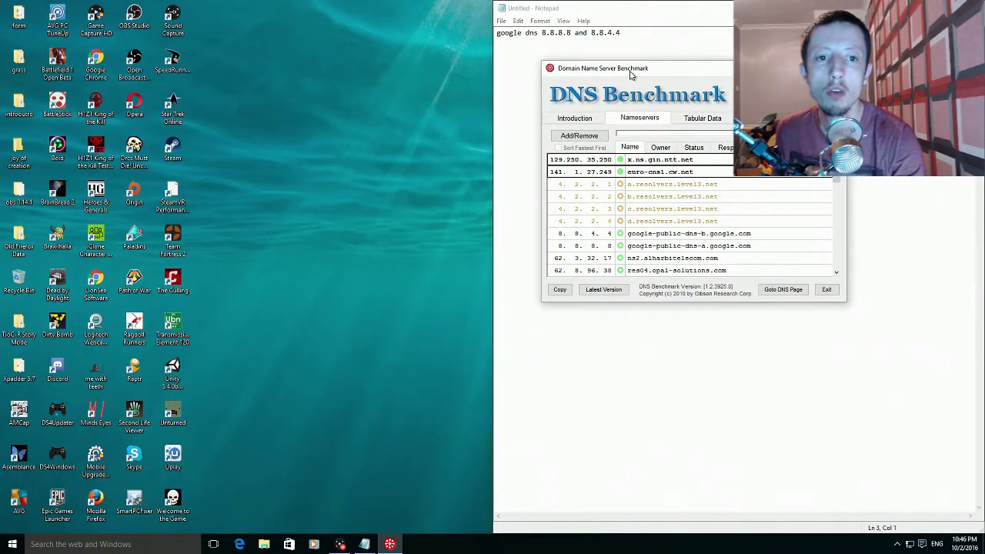
click(582, 121)
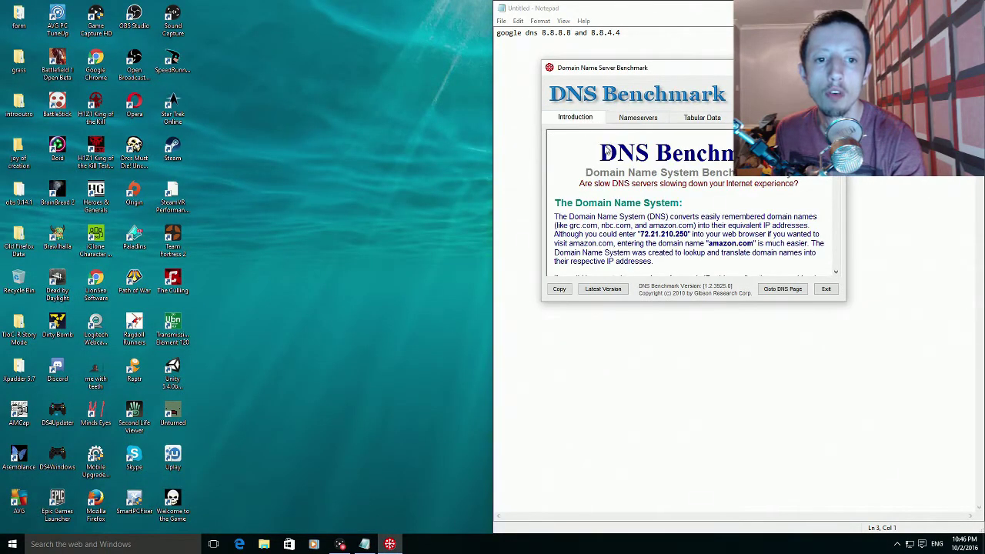
click(640, 120)
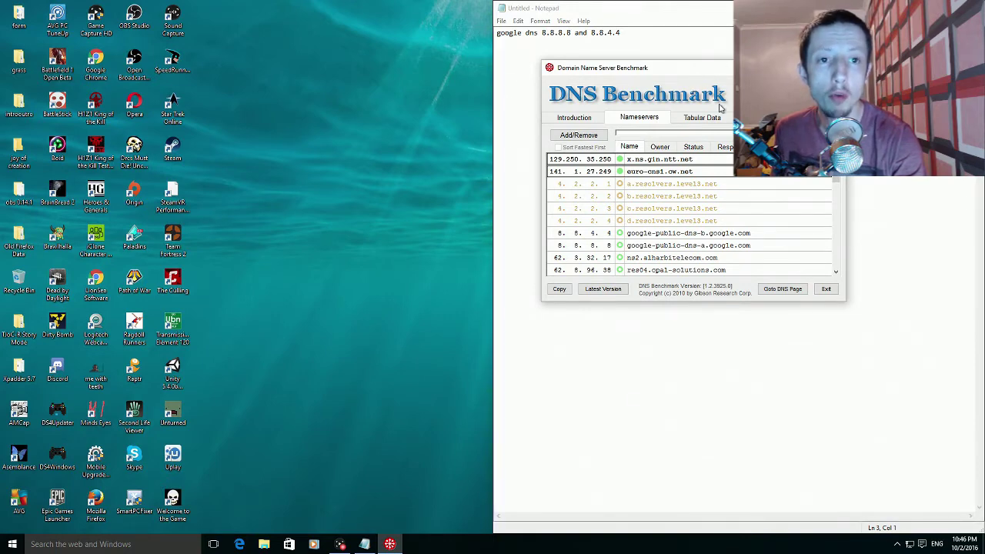
drag(710, 80, 694, 92)
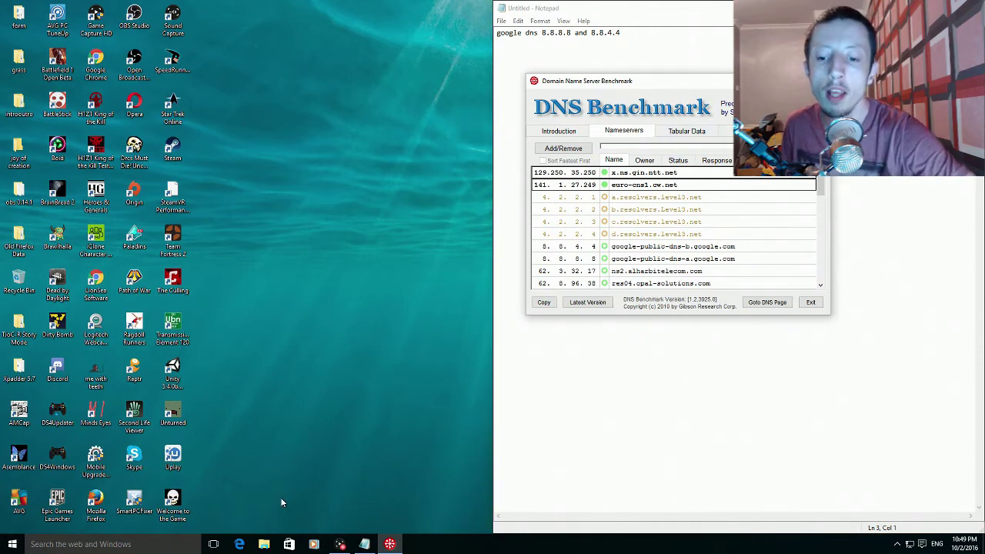
Locate the namebench-1.3.1-Windows file in the Downloads folder and return to the DNS Benchmark window.
click(264, 544)
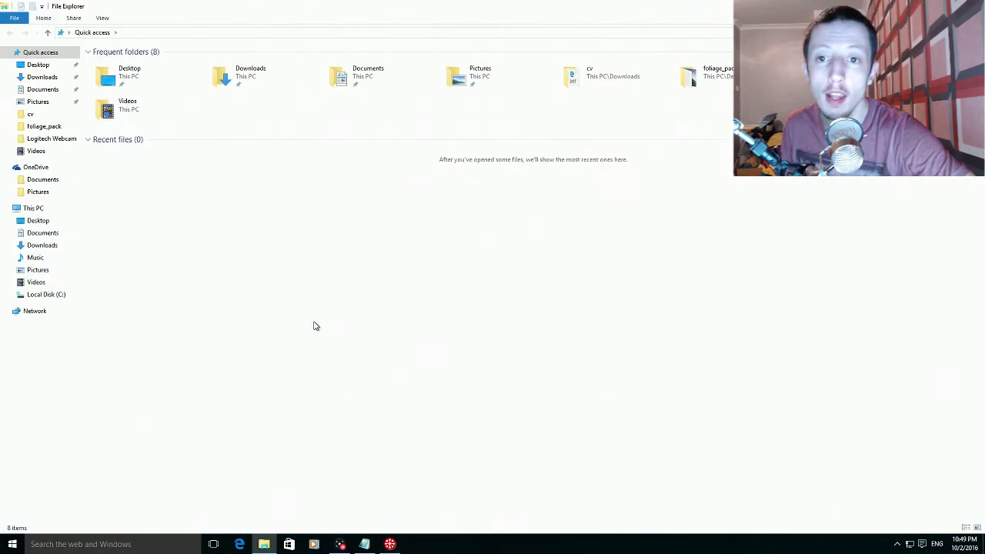
double_click(293, 92)
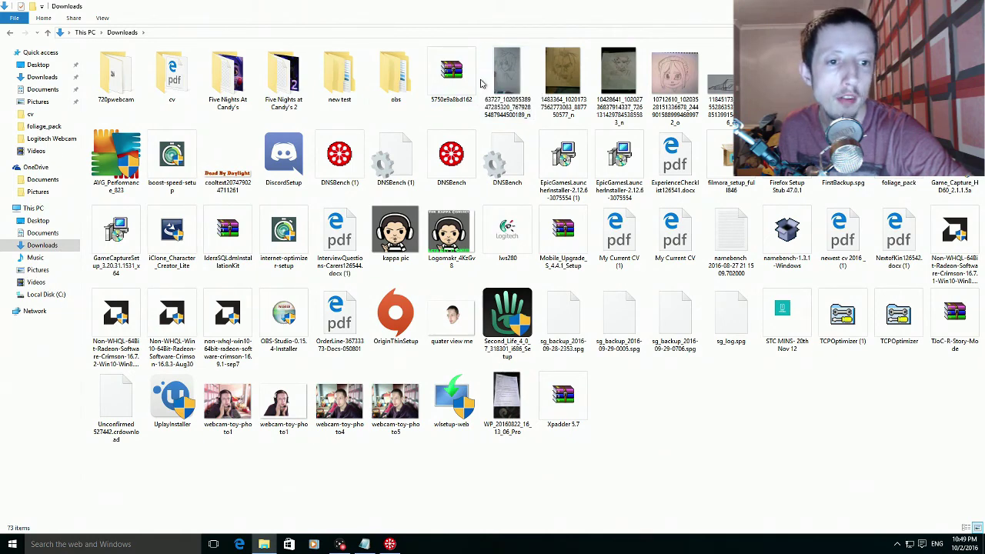
click(788, 247)
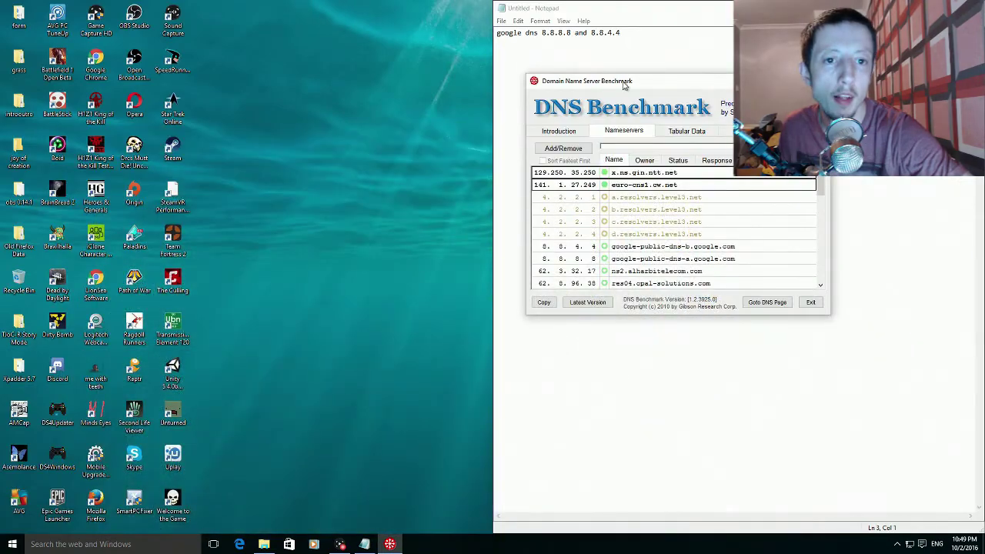
drag(624, 84, 665, 83)
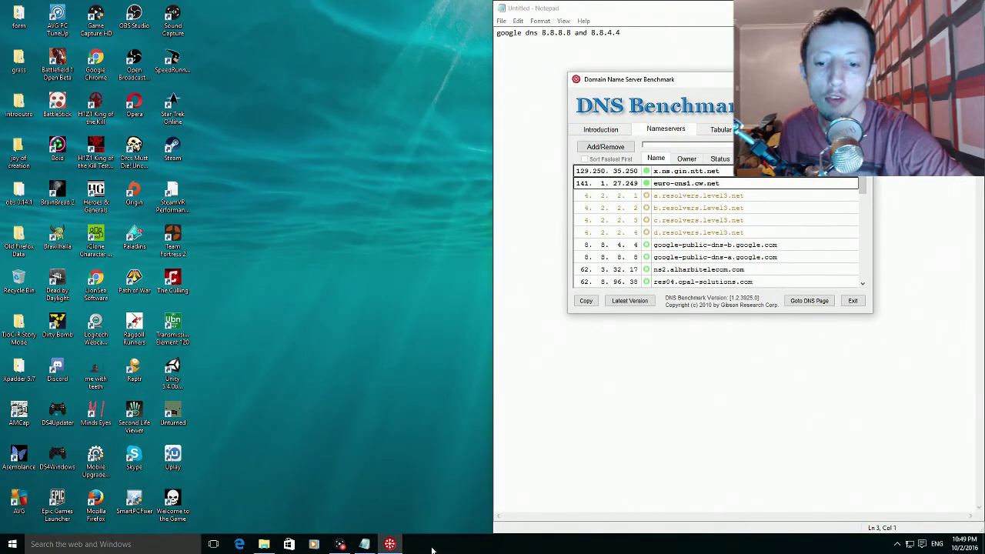
Launch TCPOptimizer (1) from the Downloads folder, dismiss the administrator privileges warning, and close the folder window.
click(265, 542)
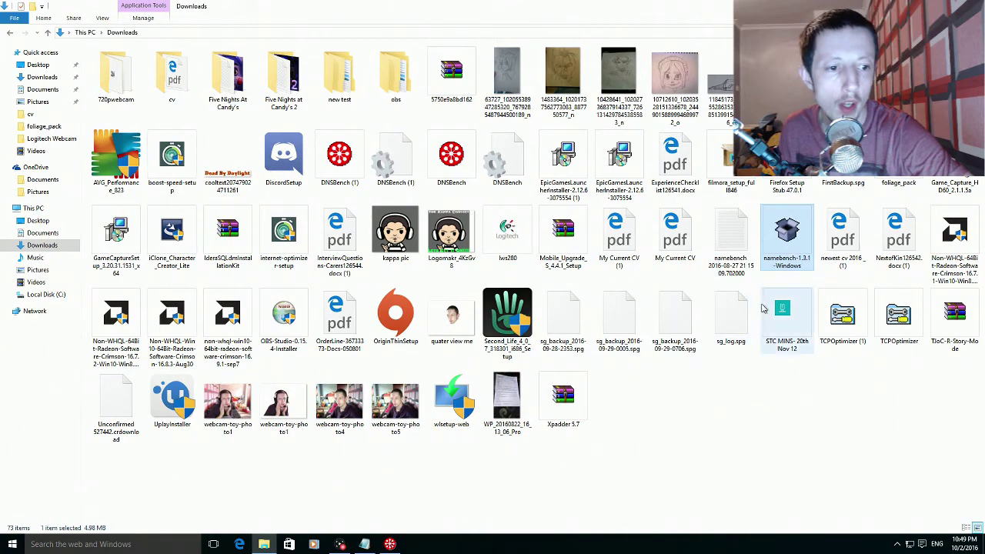
click(854, 326)
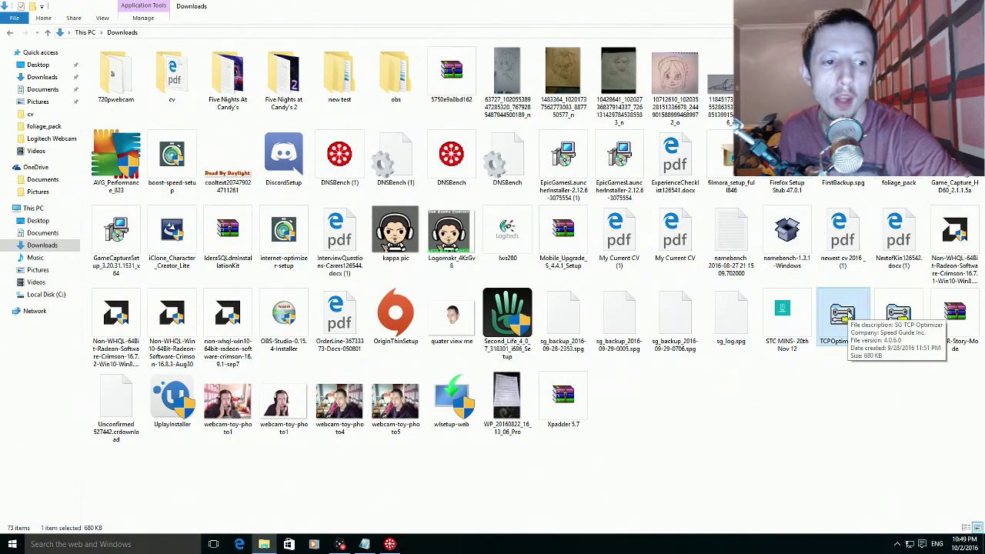
double_click(852, 312)
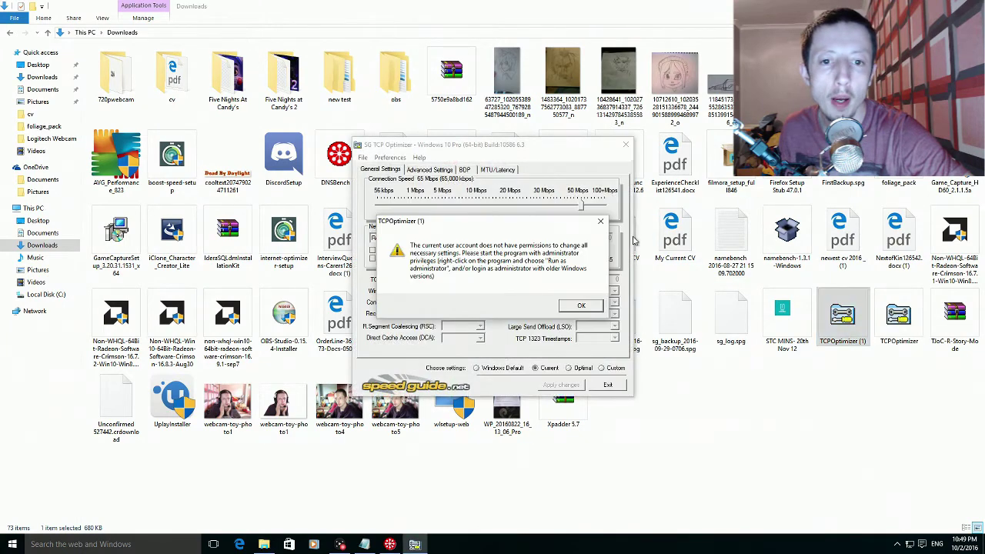
click(567, 308)
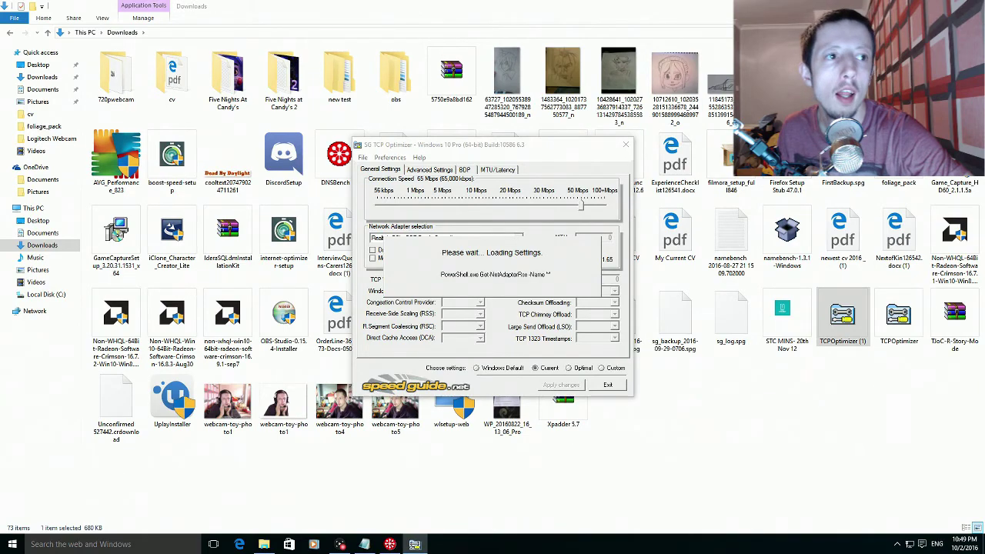
click(973, 6)
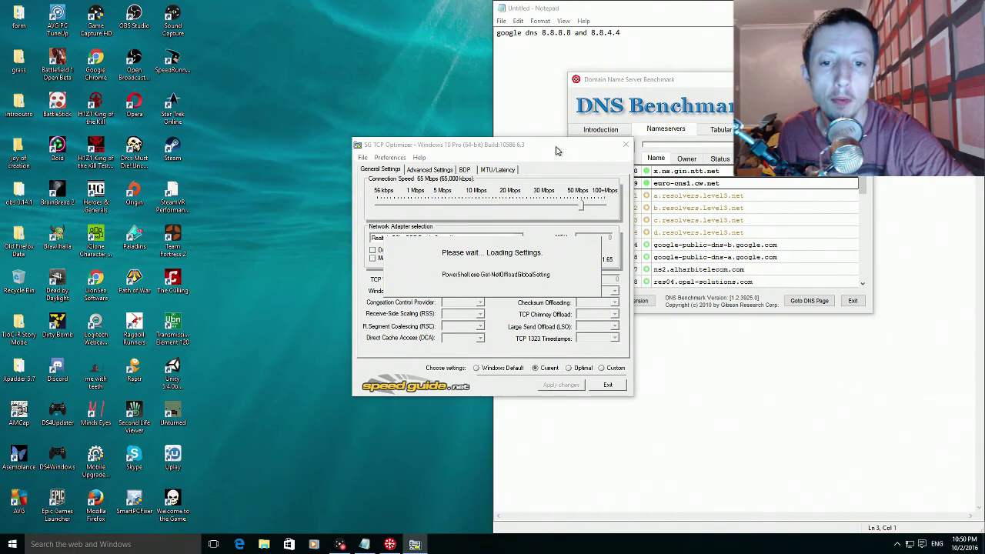
Move the TCP Optimizer window clear of DNS Benchmark and set its connection speed to 75 Mbps.
drag(558, 150, 409, 57)
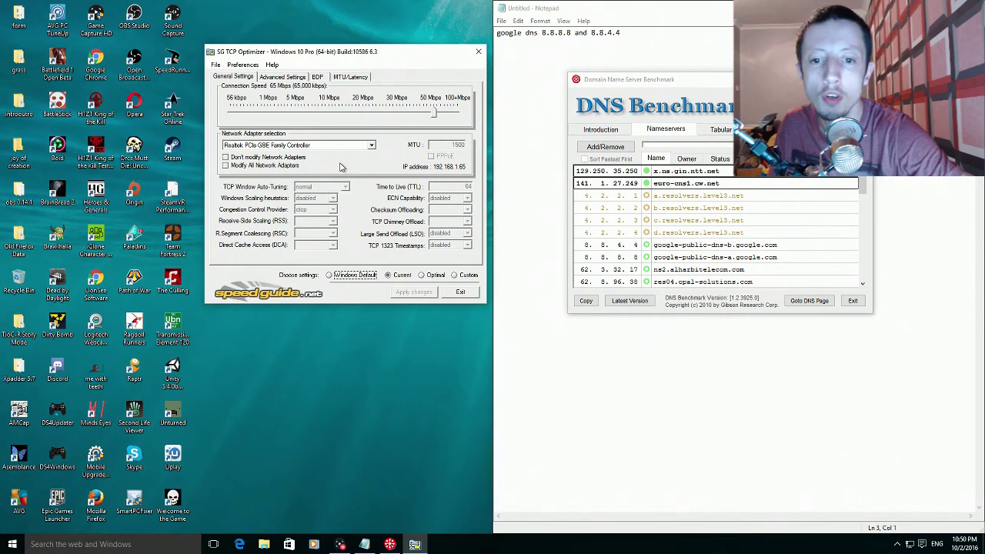
click(435, 113)
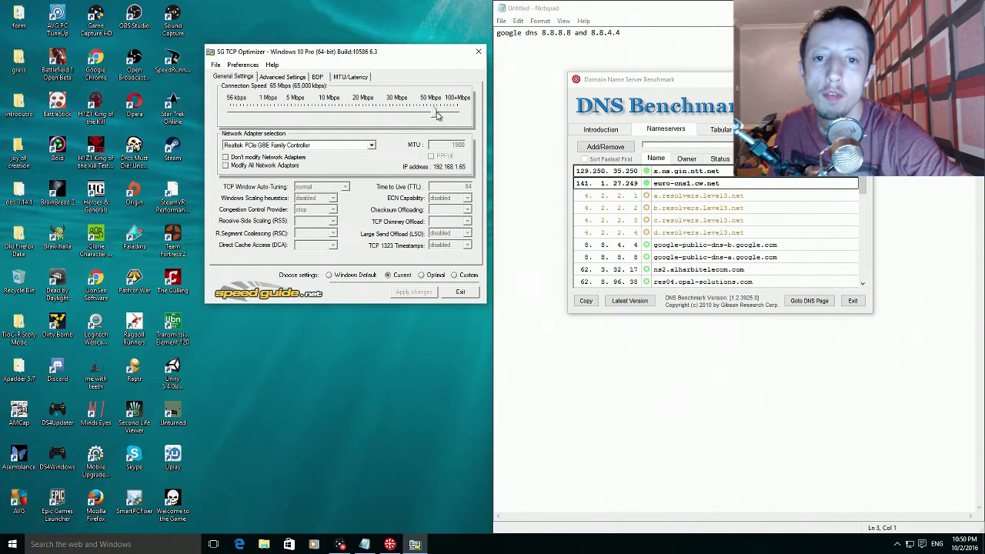
drag(436, 114, 441, 115)
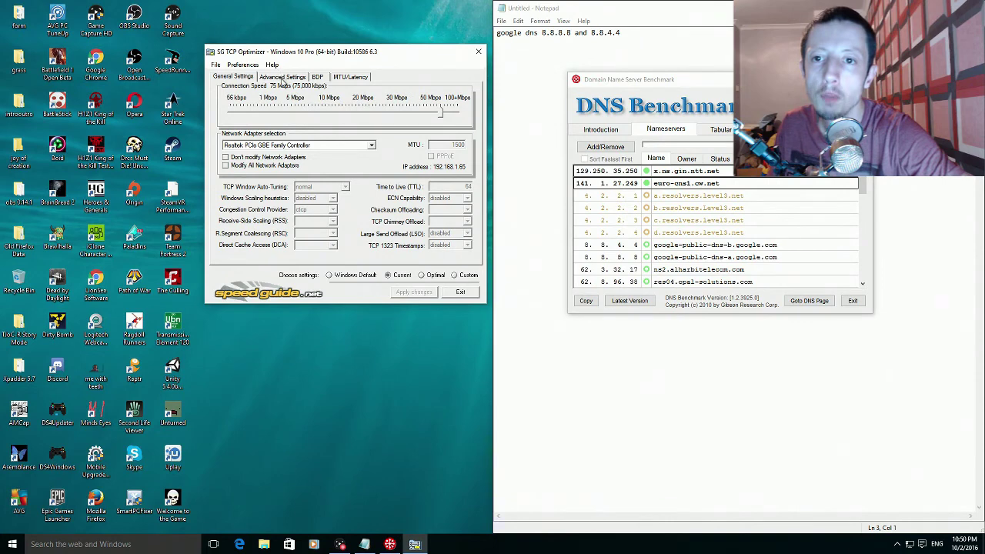
Look through TCP Optimizer's Advanced Settings, MTU/Latency and BDP pages, return to General Settings, and close the program without applying changes.
click(282, 78)
click(339, 77)
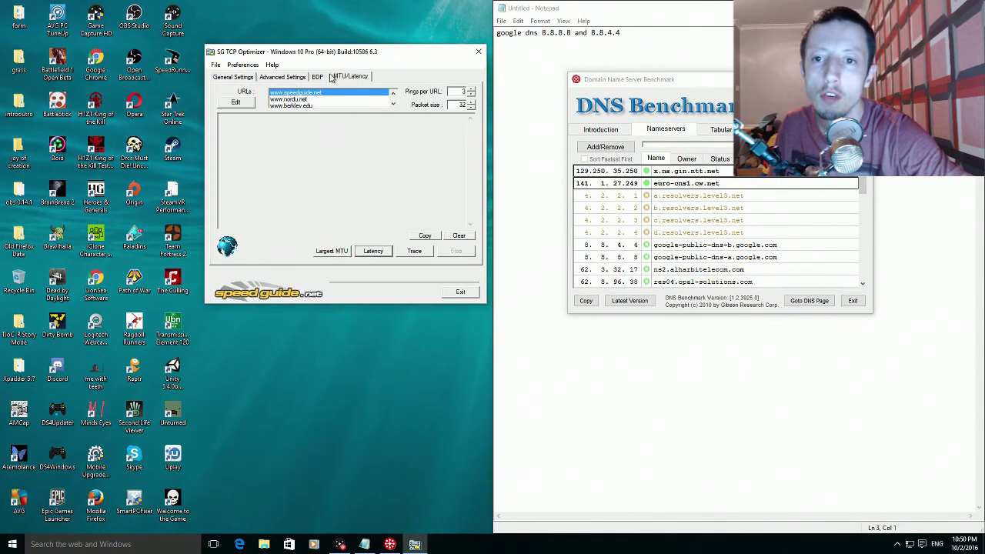
click(318, 77)
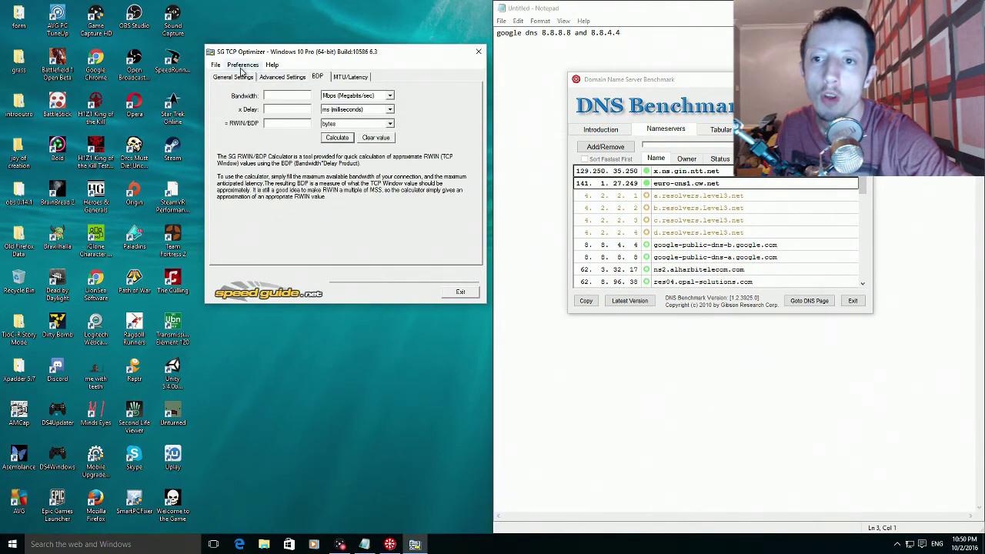
click(236, 77)
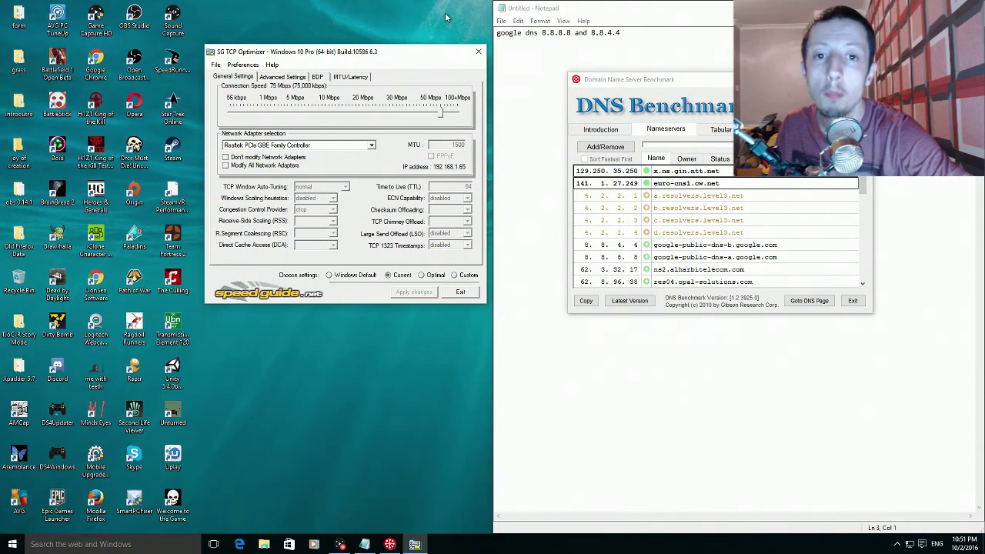
click(478, 52)
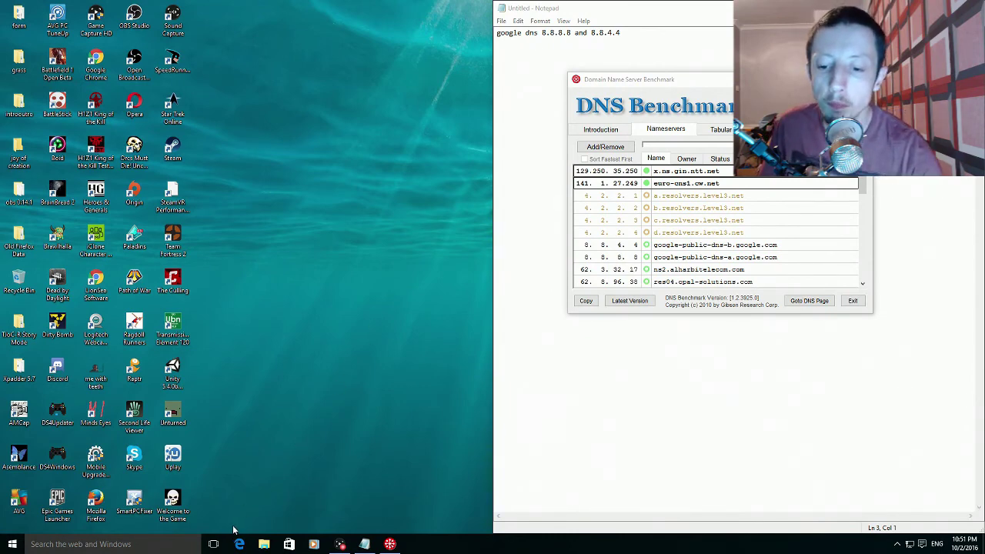
Select namebench-1.3.1-Windows in the Downloads folder, then return to the desktop and move DNS Benchmark up beside the Notepad text.
click(264, 544)
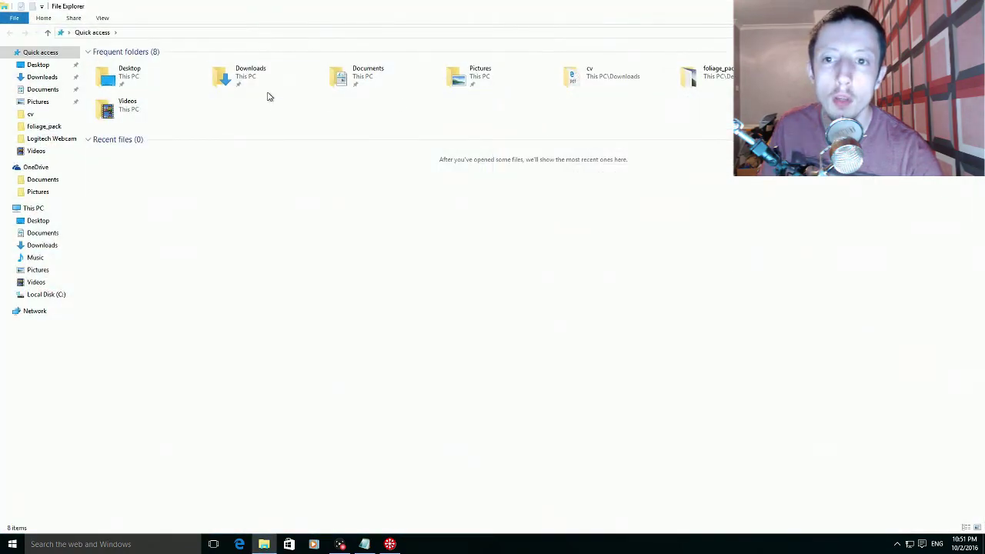
double_click(257, 86)
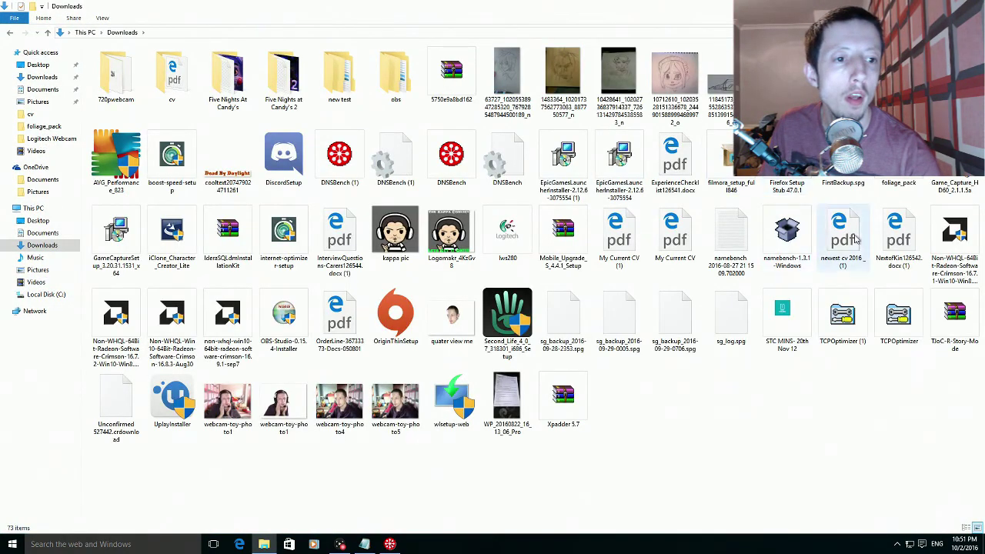
click(797, 237)
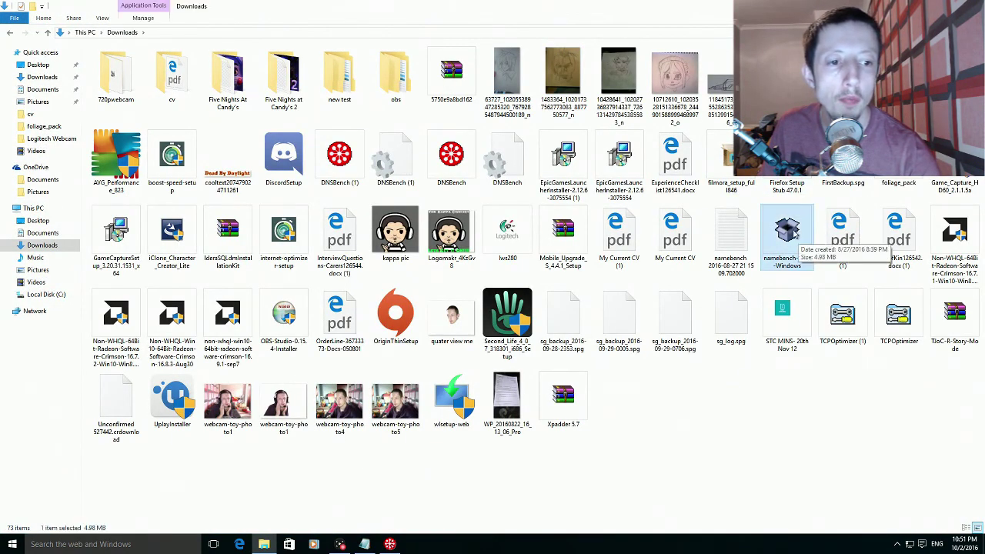
drag(792, 263, 699, 428)
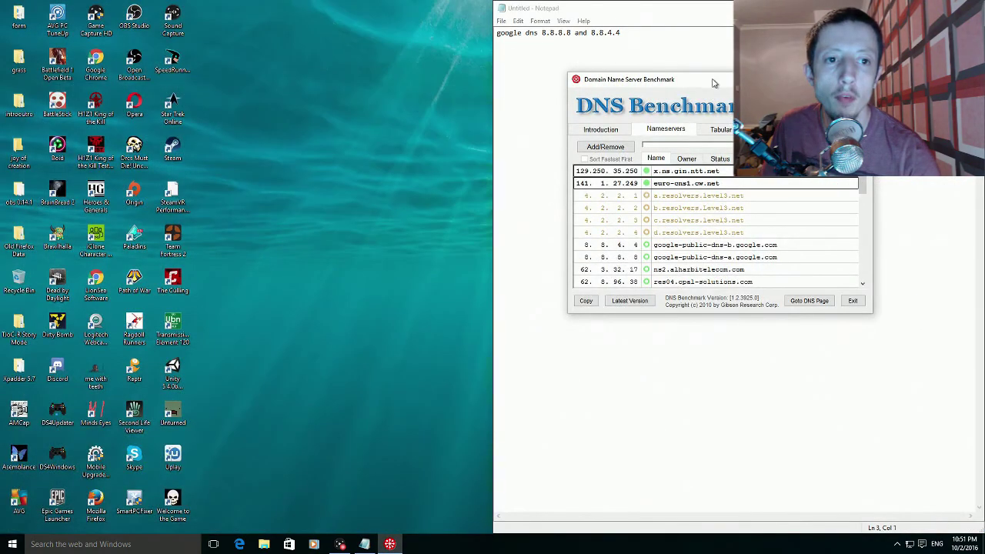
drag(714, 82, 648, 50)
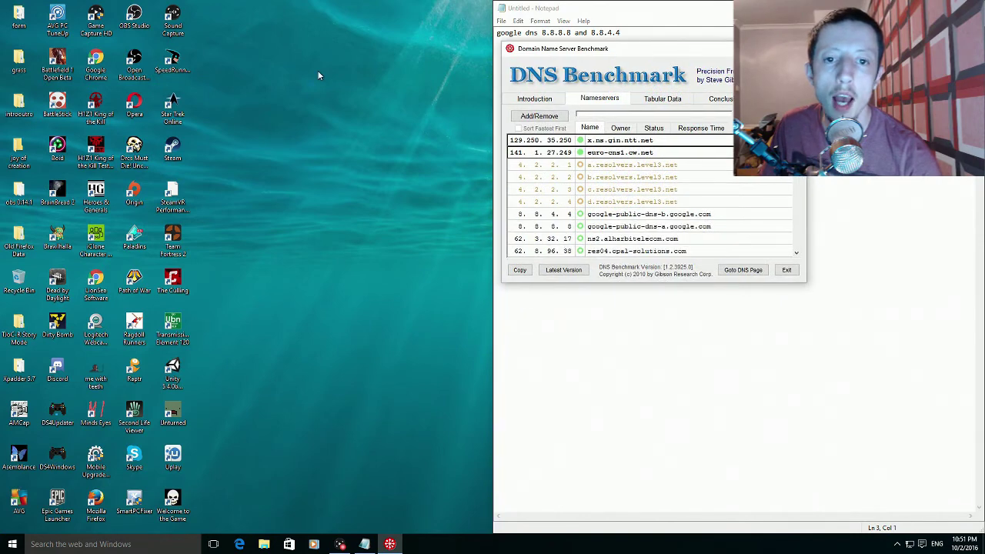